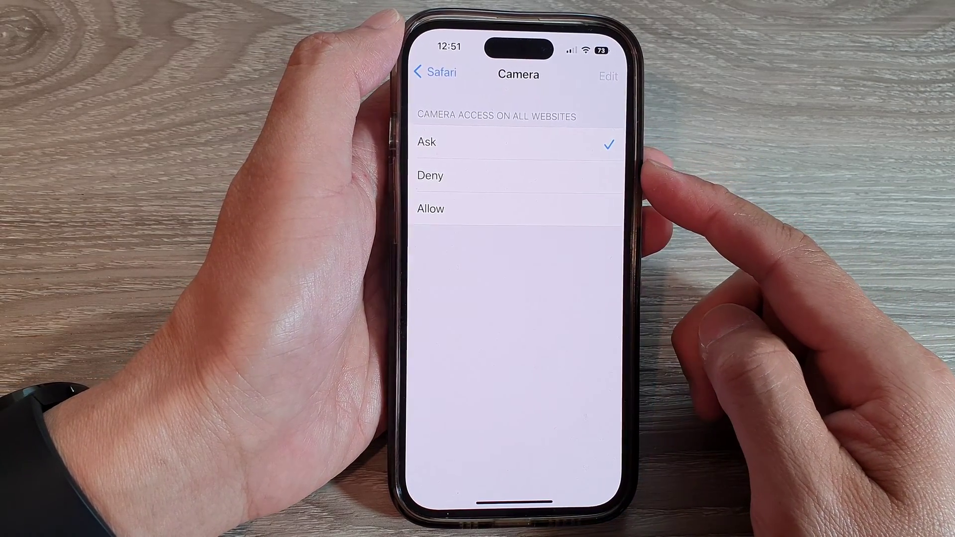
Back out of Safari's website Camera page, leaving access set to Ask
left_click(433, 72)
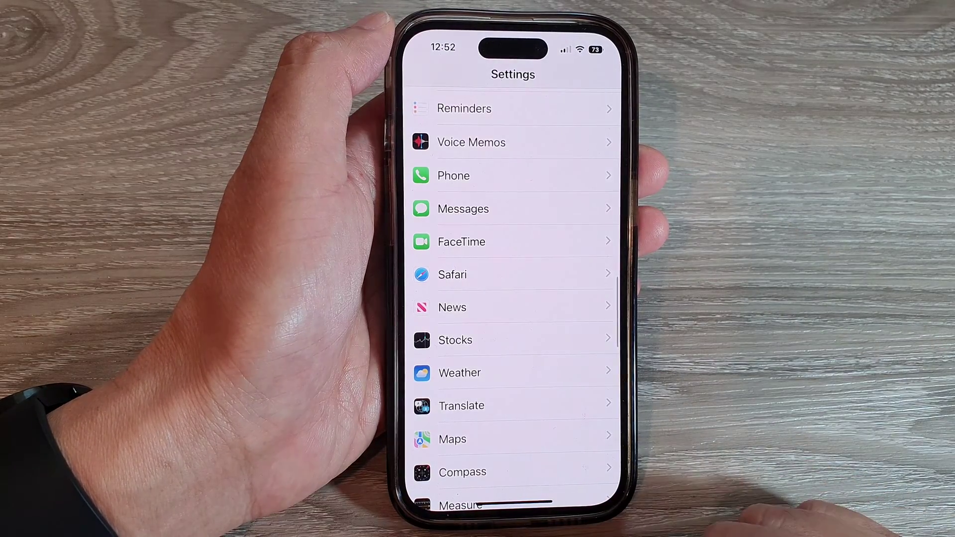
Go to the home screen, reopen Settings and open Safari's settings
left_click_drag(513, 502, 513, 336)
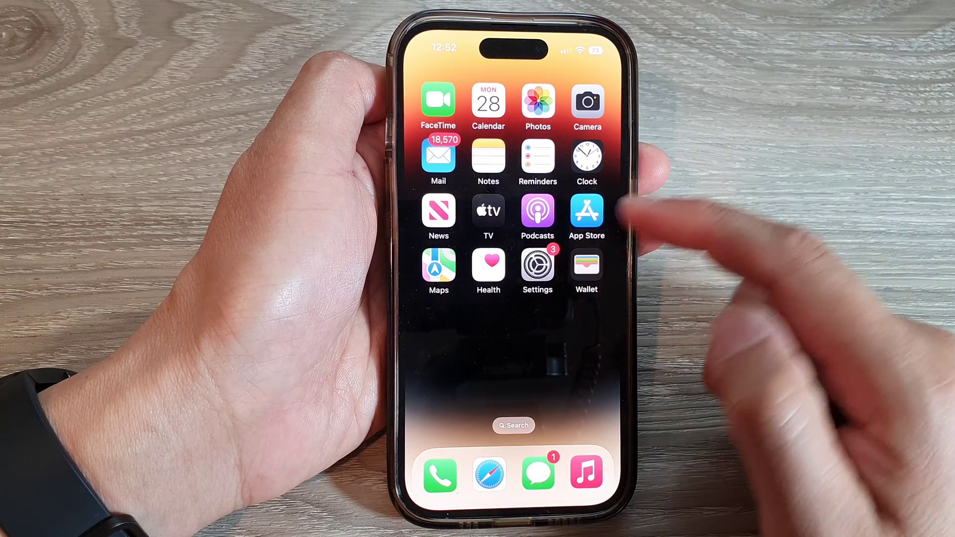
left_click(538, 262)
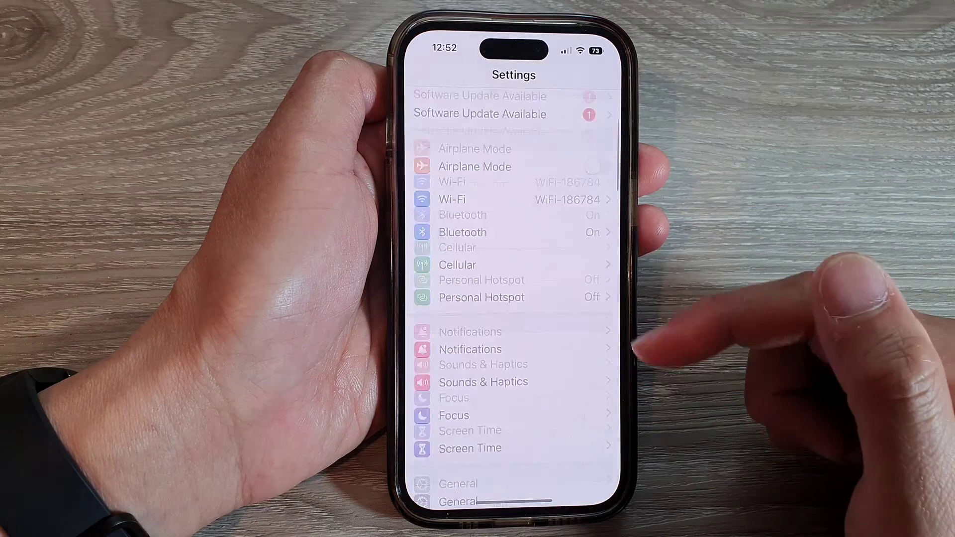
scroll(597, 298, "down", 10)
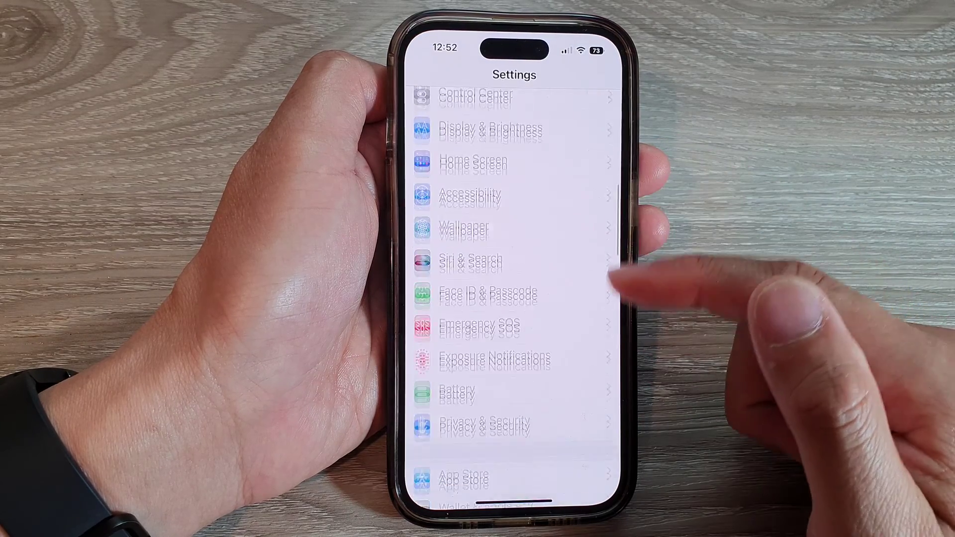
scroll(597, 358, "down", 5)
scroll(589, 313, "down", 3)
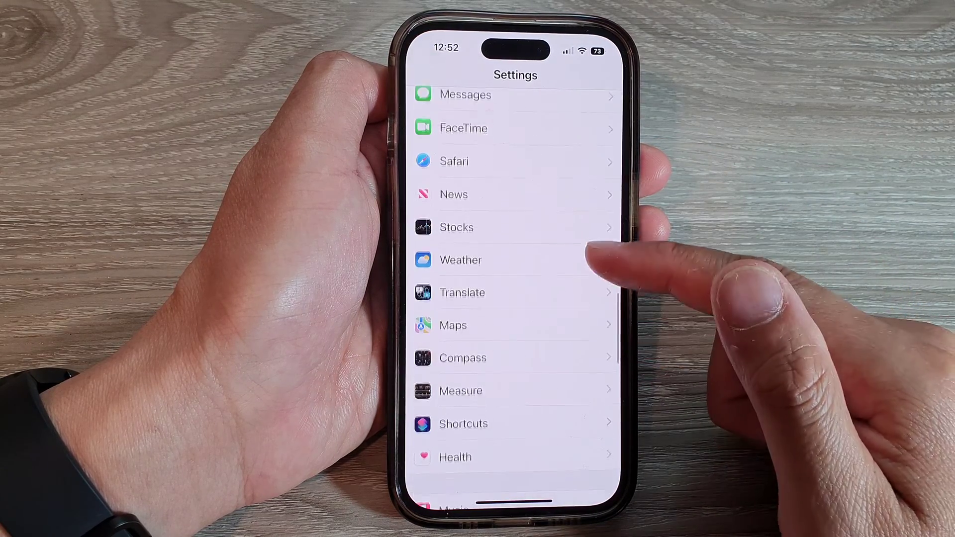
left_click(567, 150)
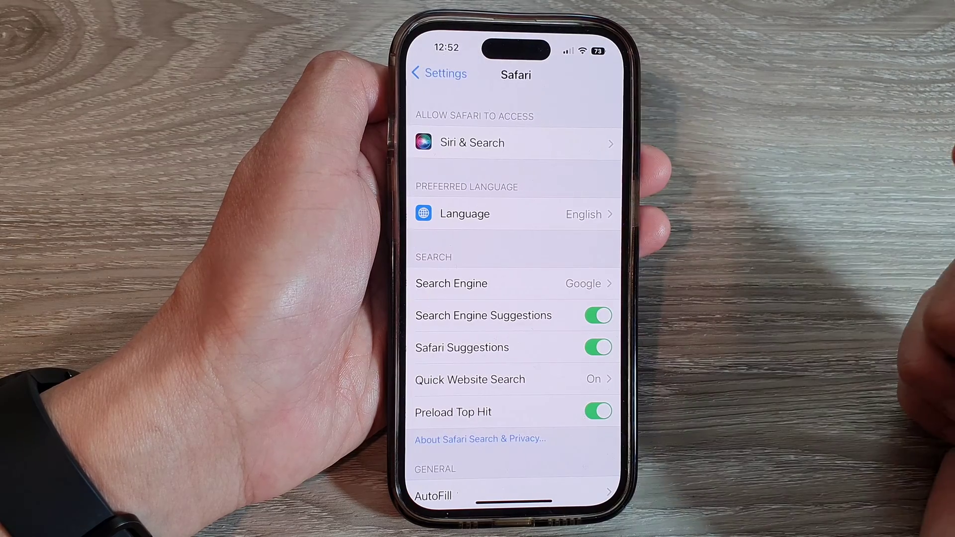
scroll(574, 366, "down", 10)
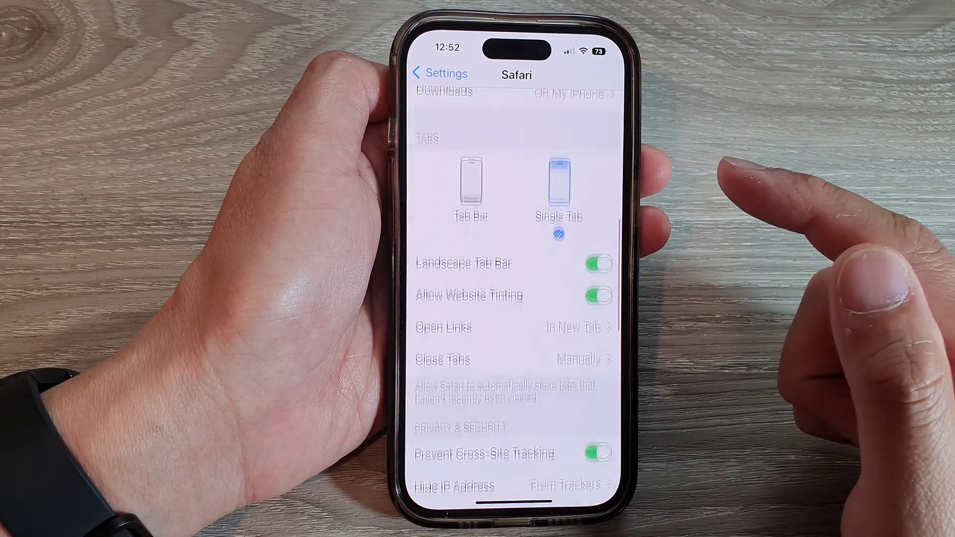
scroll(597, 358, "down", 5)
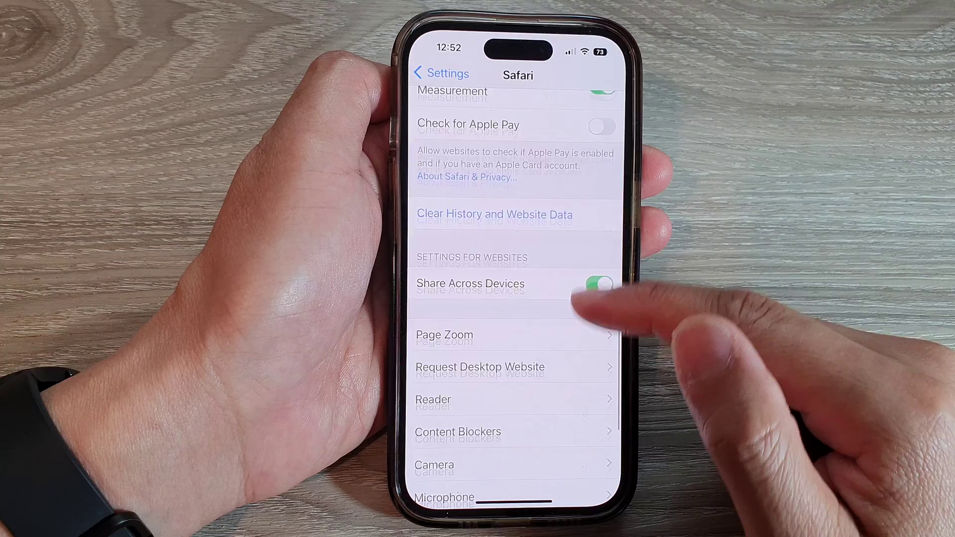
scroll(619, 277, "down", 5)
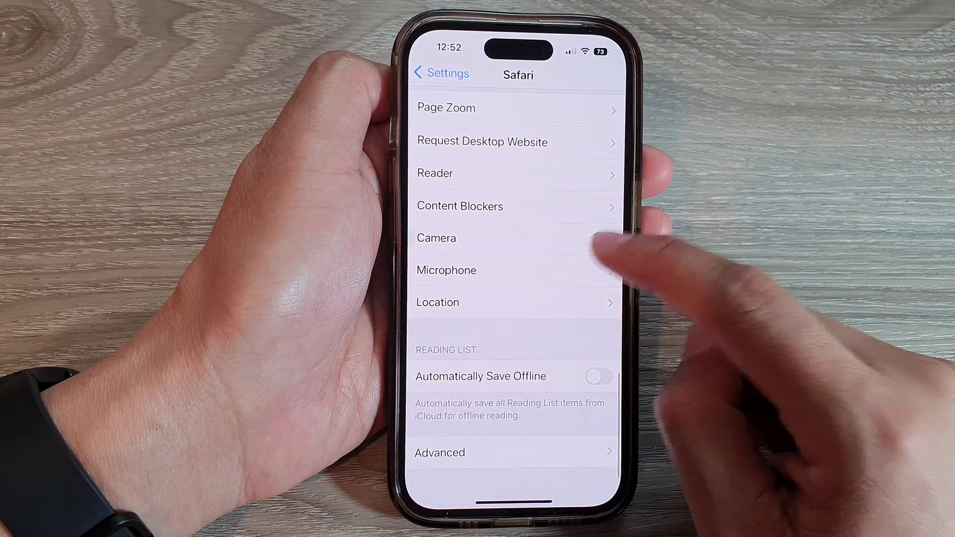
Open Camera under Settings for Websites and choose Ask
left_click(598, 239)
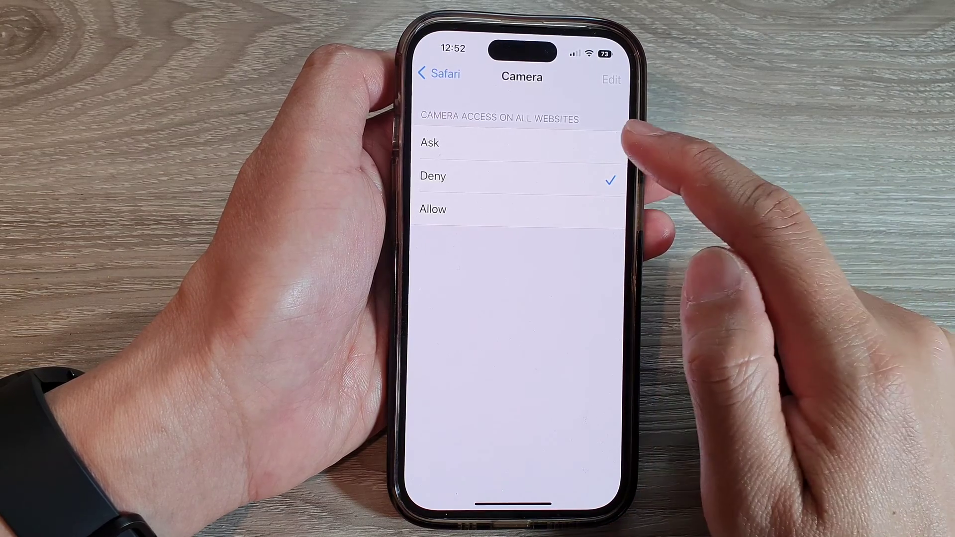
left_click(589, 143)
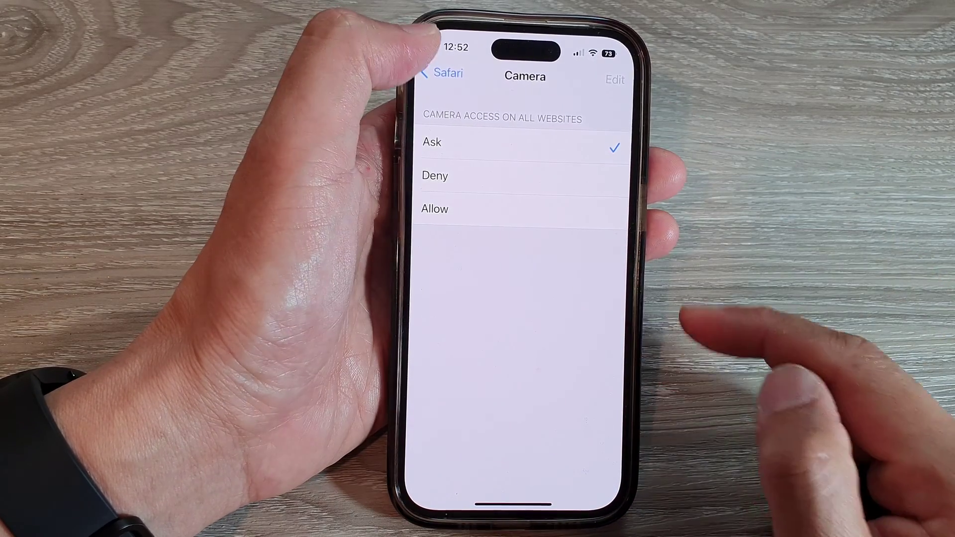
Back out through Safari and Settings to the home screen
left_click(443, 73)
left_click(447, 72)
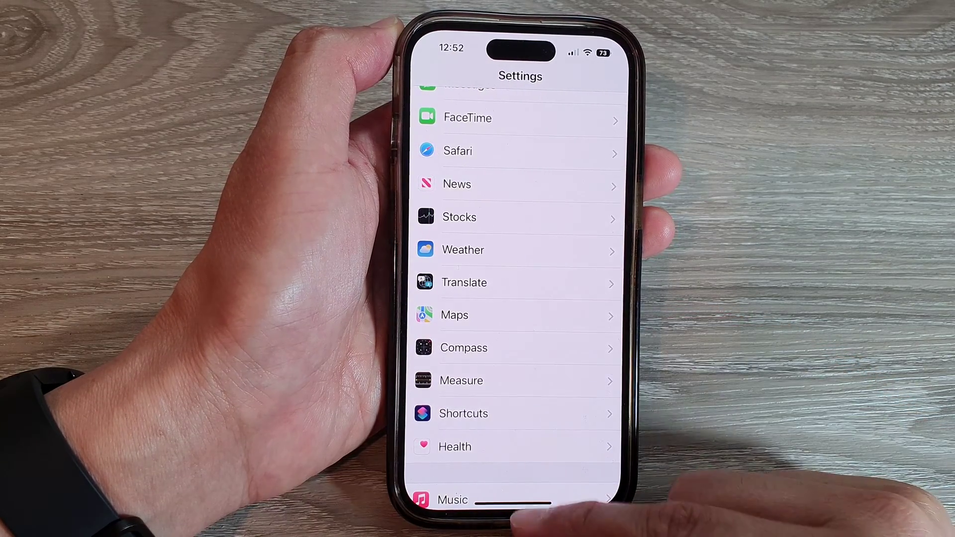
left_click_drag(512, 503, 513, 336)
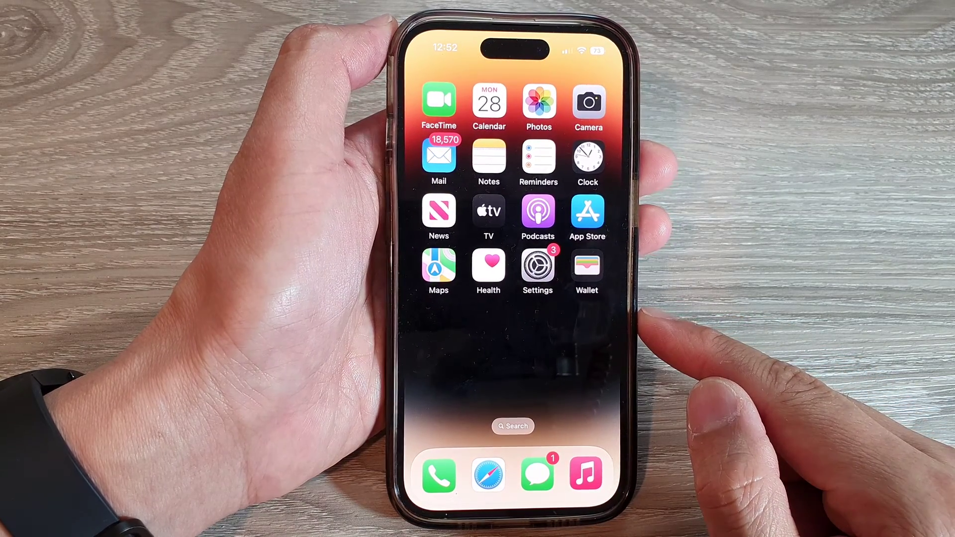